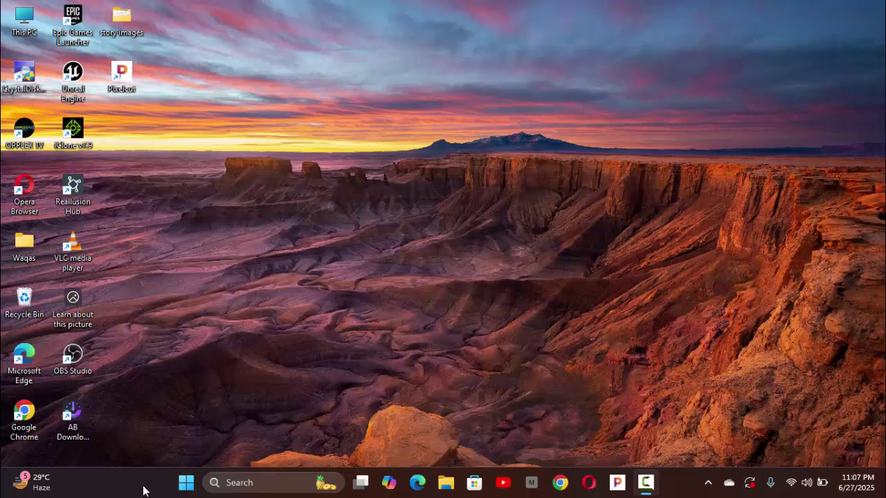
Launch the Local Group Policy Editor by running gpedit.msc from the Run dialog.
click(186, 484)
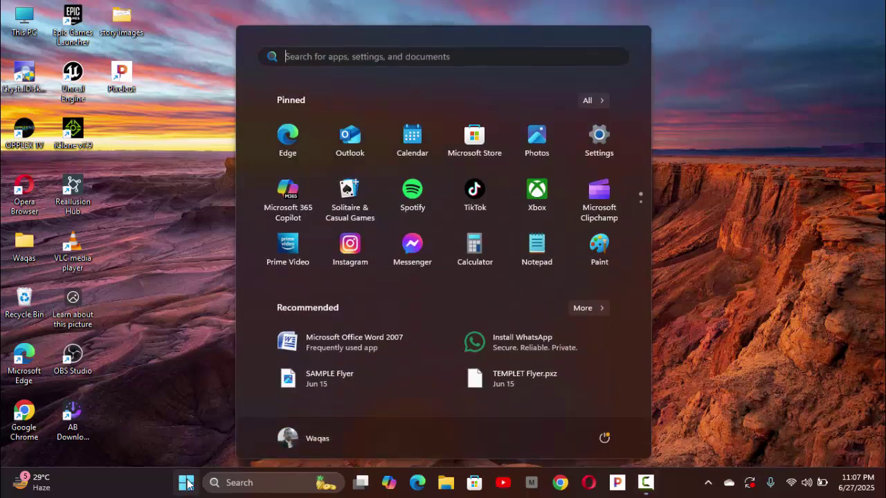
text(run)
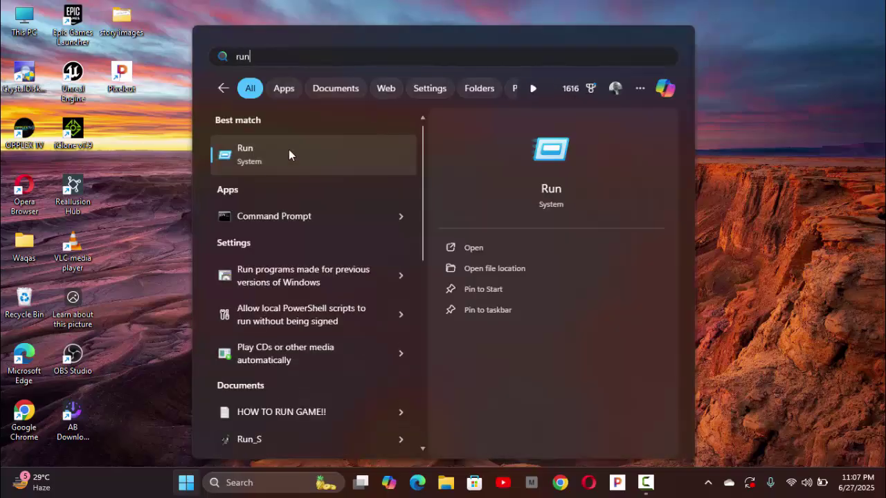
click(288, 156)
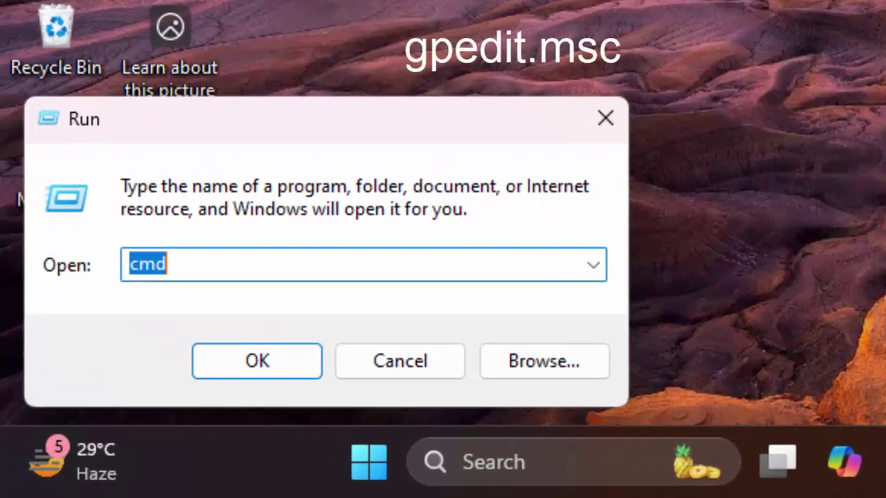
key(BackSpace)
text(gp)
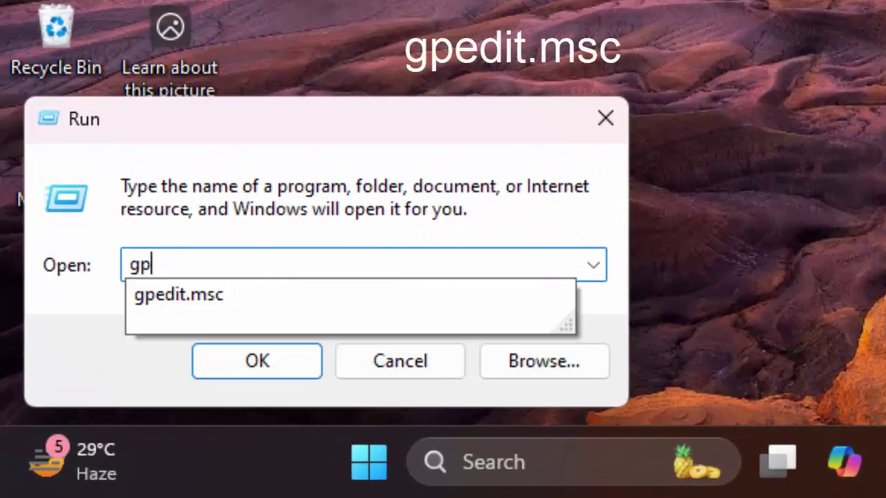
text(edit)
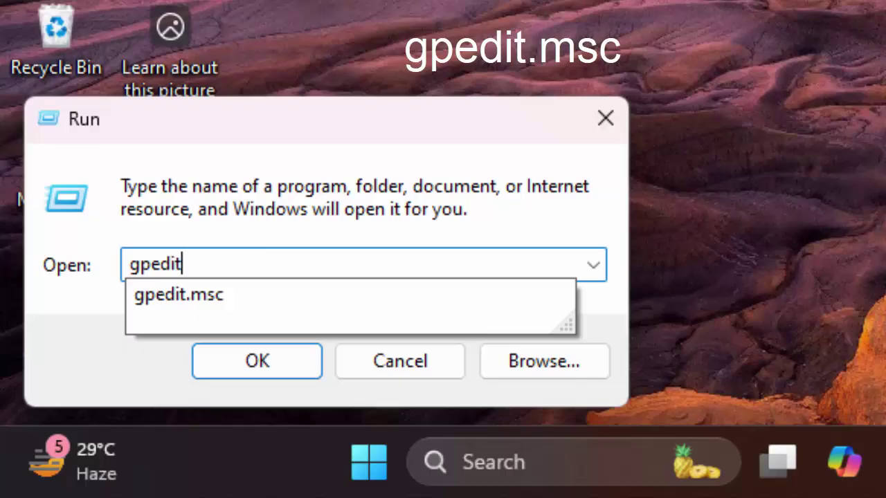
text(.msc)
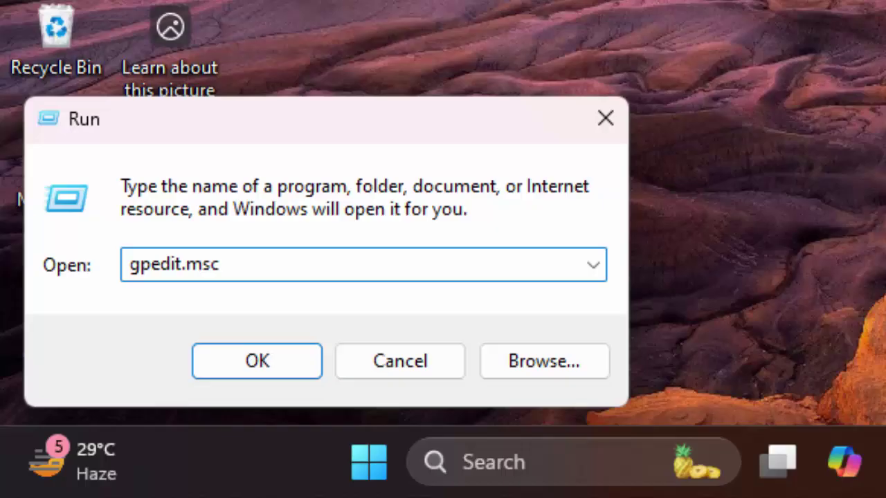
click(269, 354)
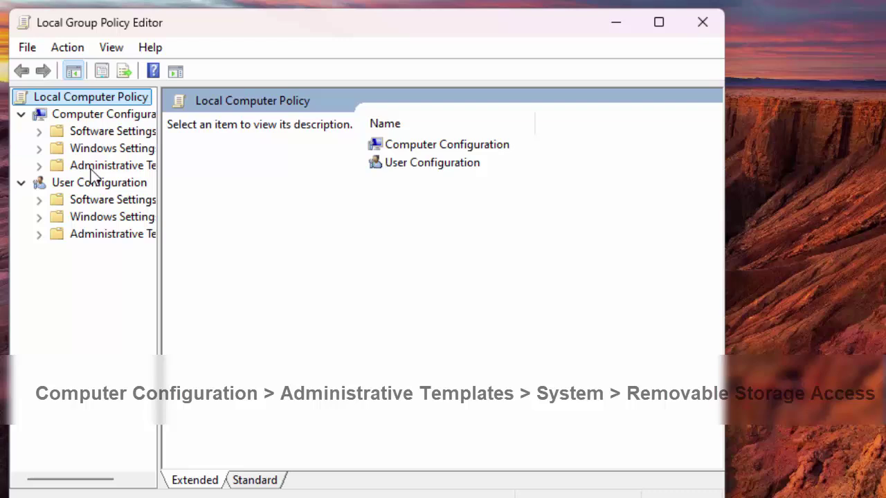
Open the Removable Storage Access policies under Computer Configuration > Administrative Templates > System.
click(39, 167)
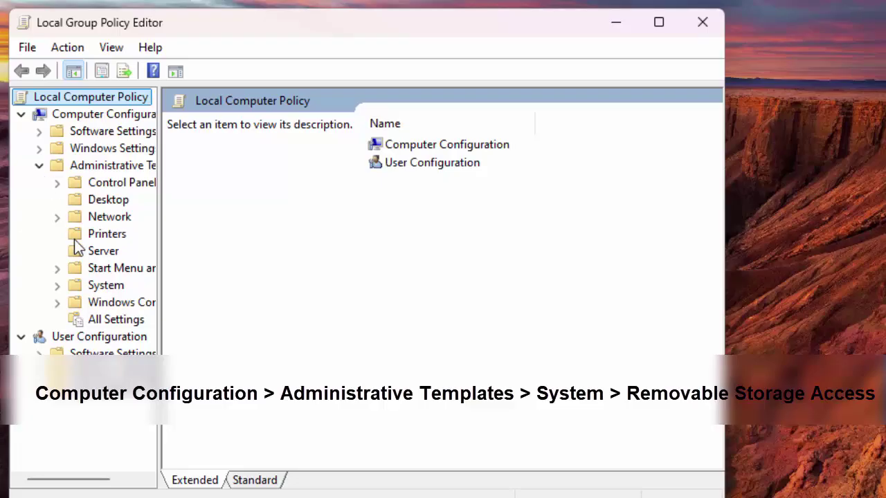
click(60, 286)
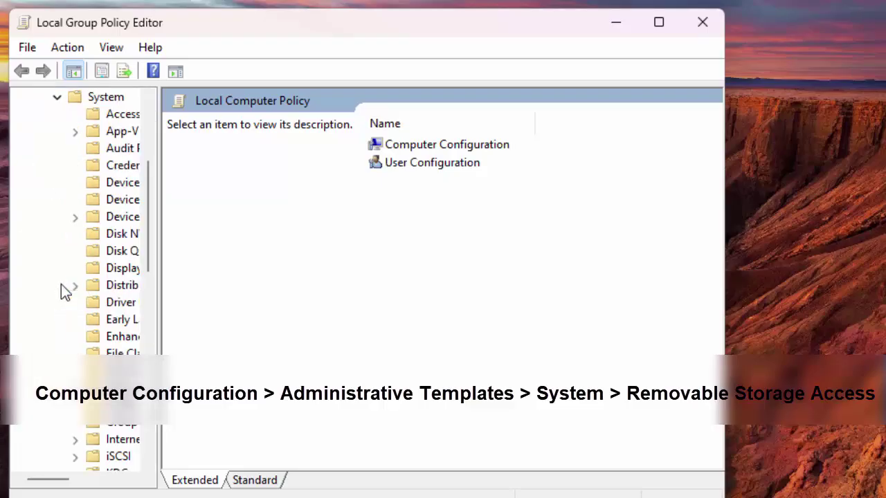
drag(63, 481, 78, 487)
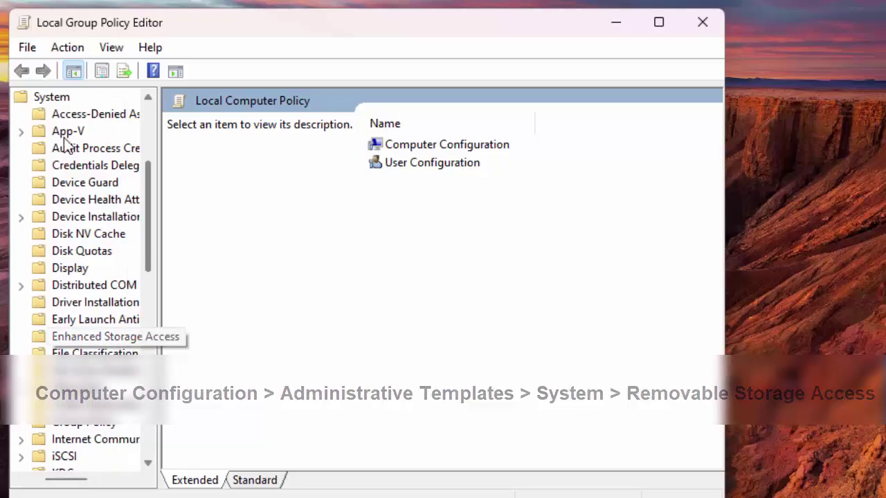
click(47, 99)
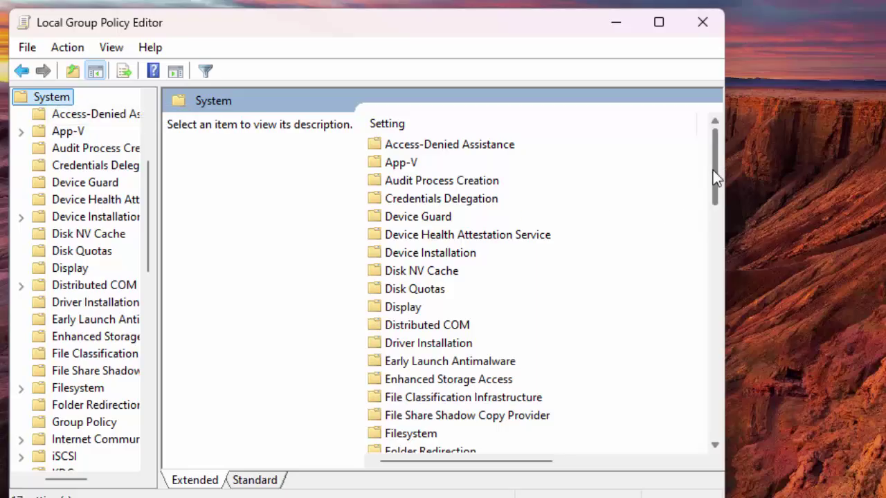
drag(714, 172, 724, 260)
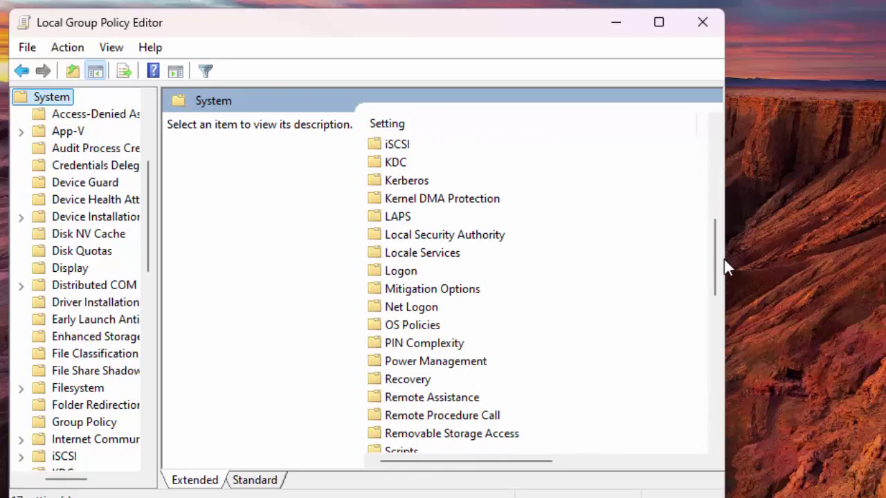
click(508, 435)
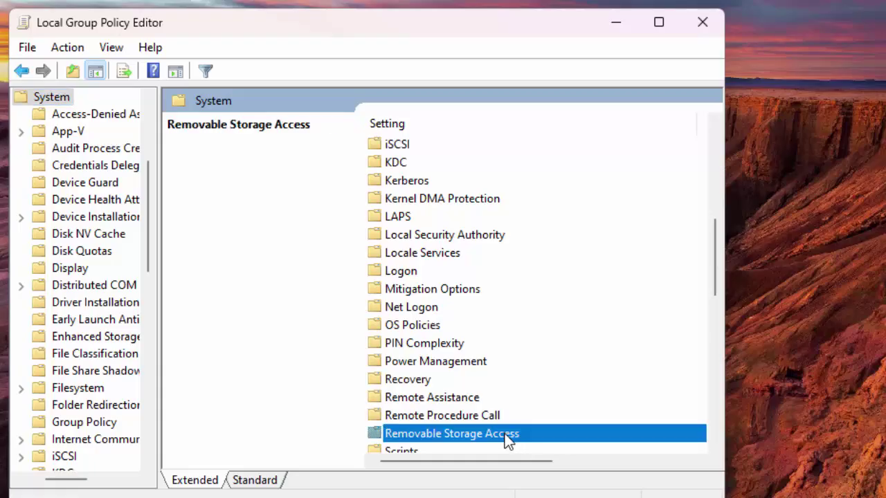
double_click(507, 435)
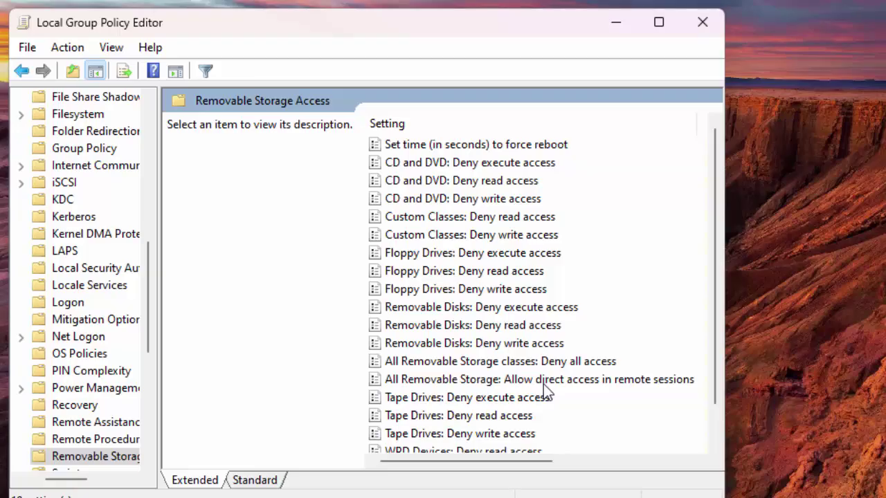
Set the policy "All Removable Storage classes: Deny all access" to Enabled, apply it, and close the policy editor.
click(550, 366)
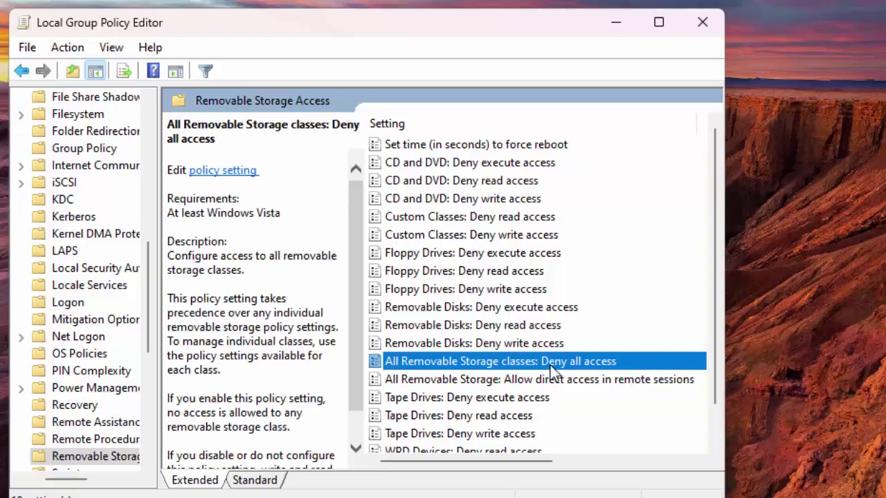
double_click(550, 365)
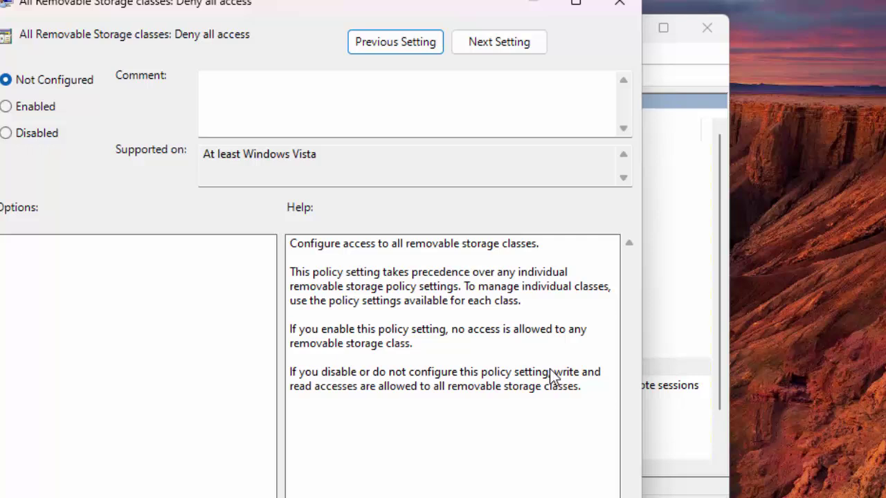
click(14, 118)
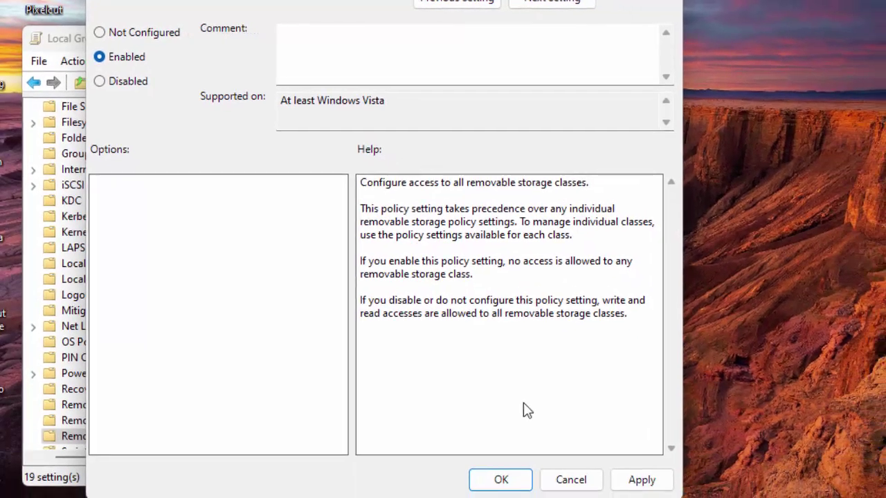
click(684, 497)
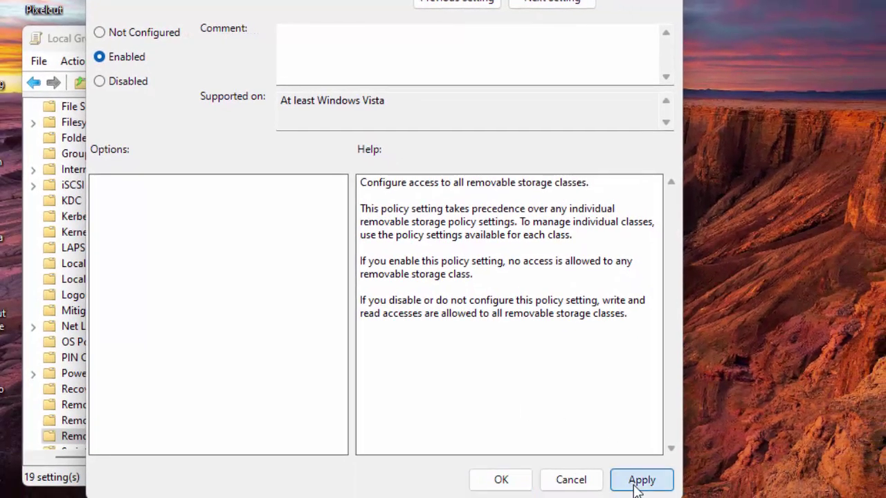
click(516, 477)
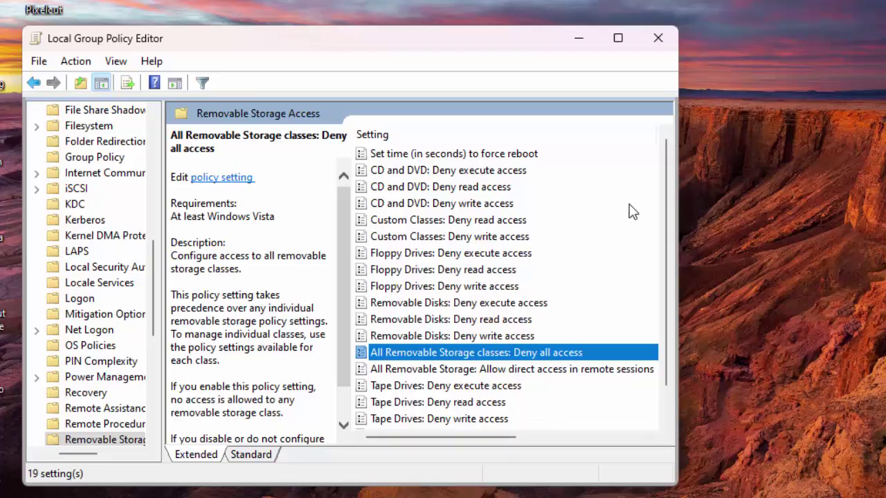
click(657, 39)
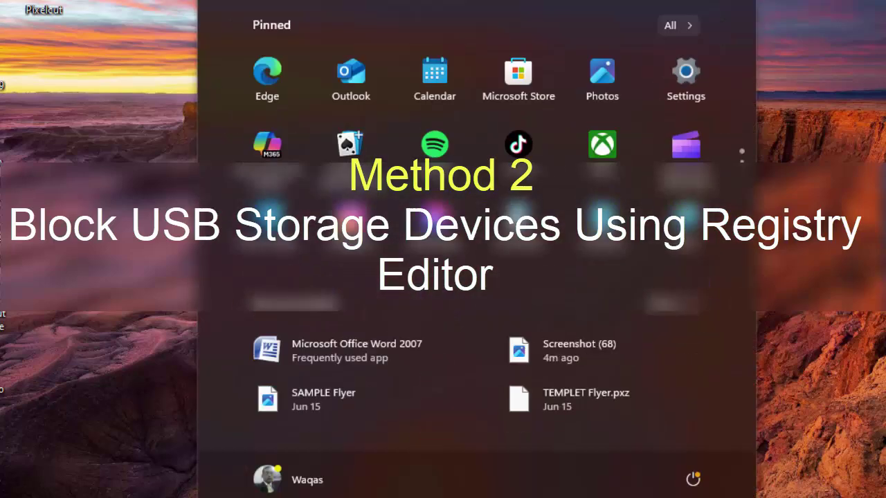
Launch the Registry Editor by running regedit from the Run dialog.
text(run)
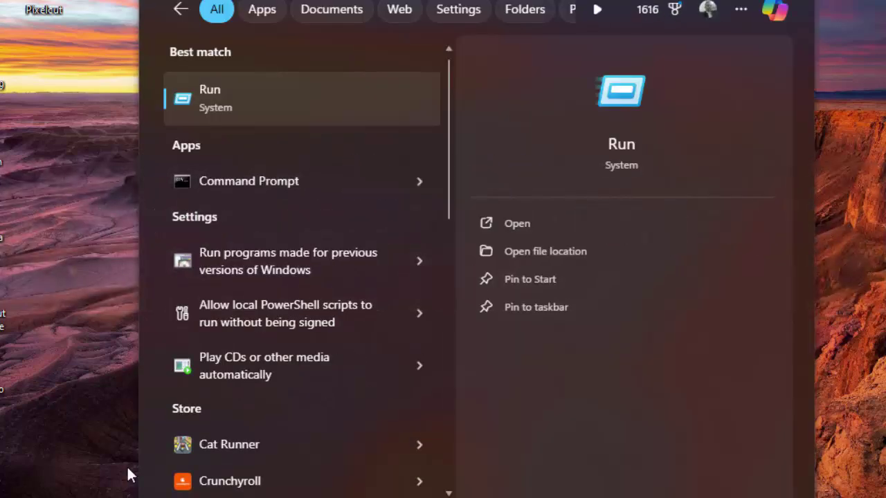
click(252, 103)
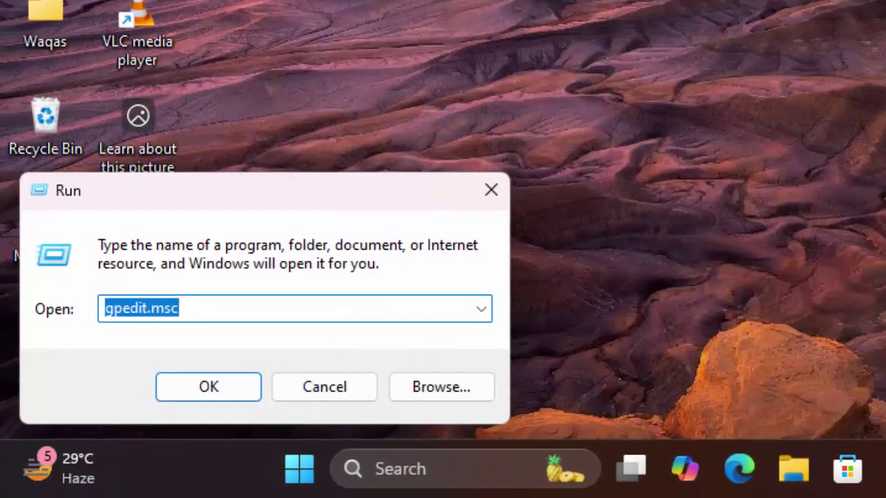
text(re)
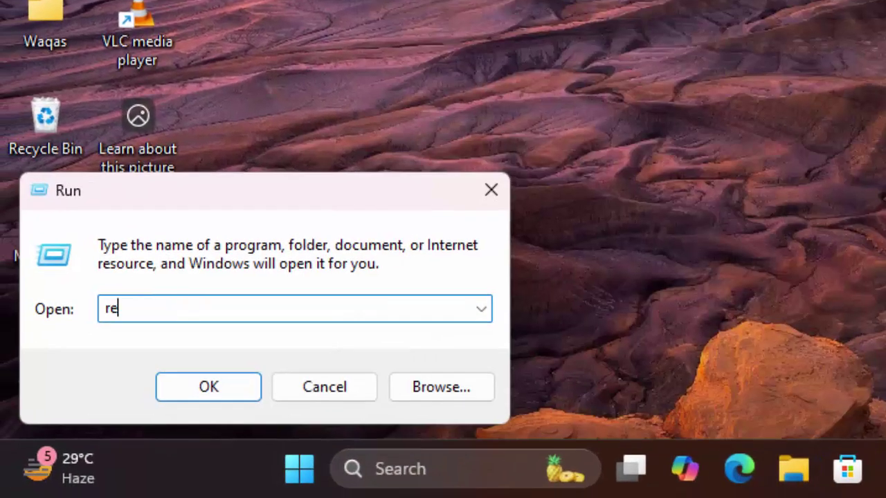
text(gedi)
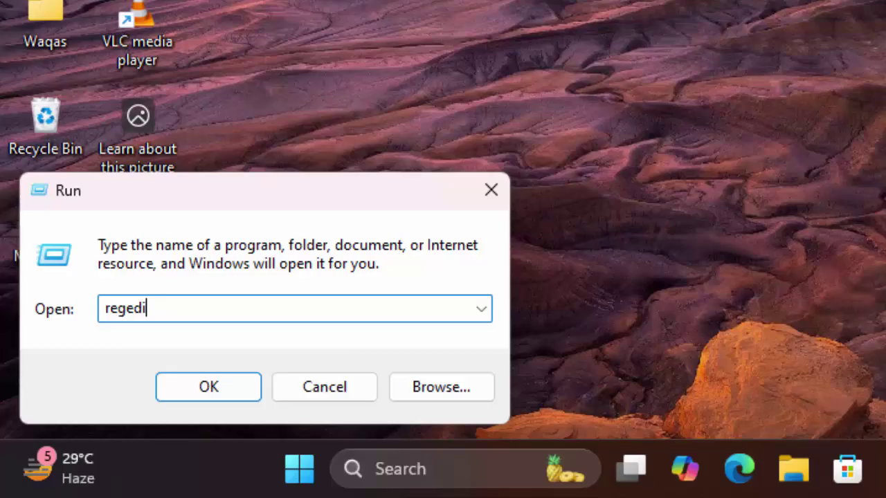
text(t)
key(Return)
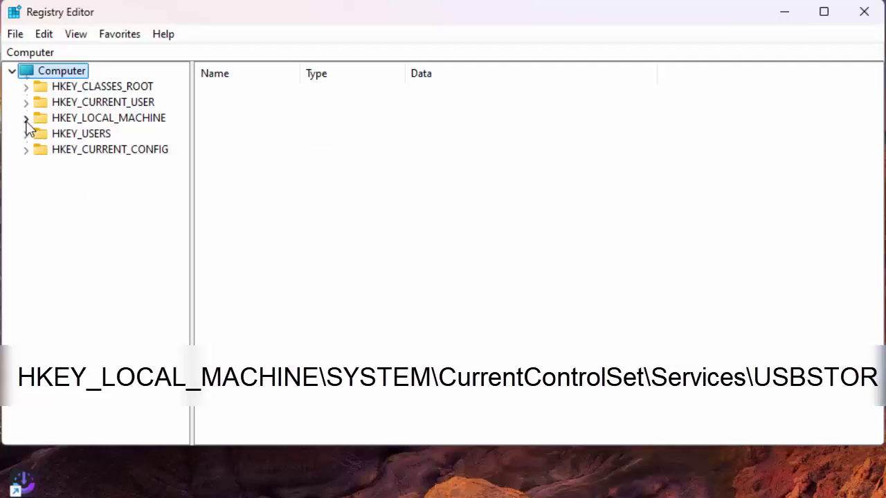
Open the registry key HKEY_LOCAL_MACHINE\SYSTEM\CurrentControlSet\Services\USBSTOR.
click(25, 119)
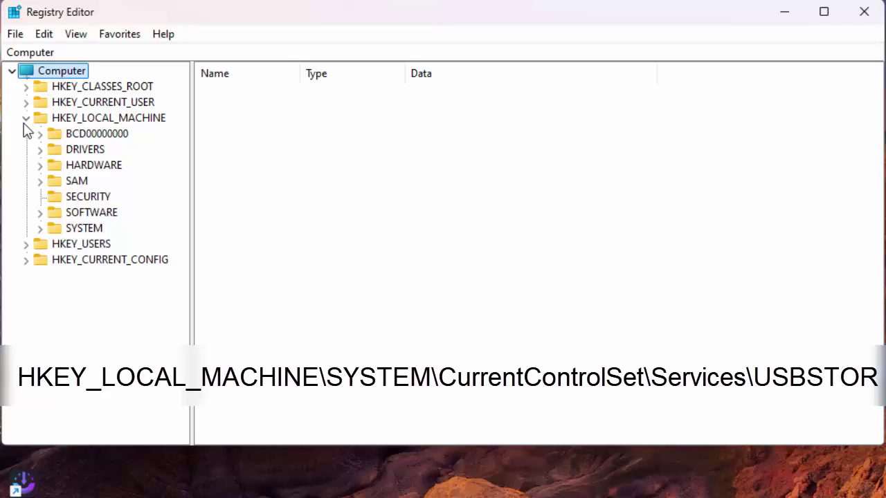
click(40, 229)
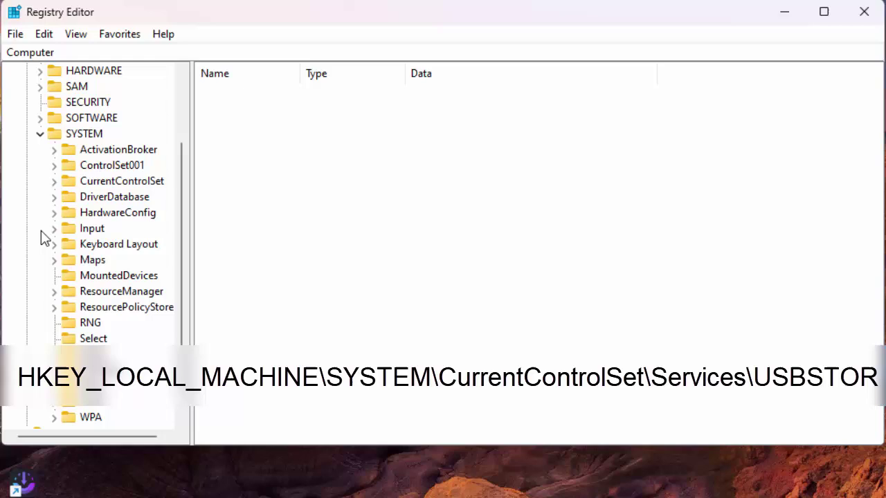
click(54, 182)
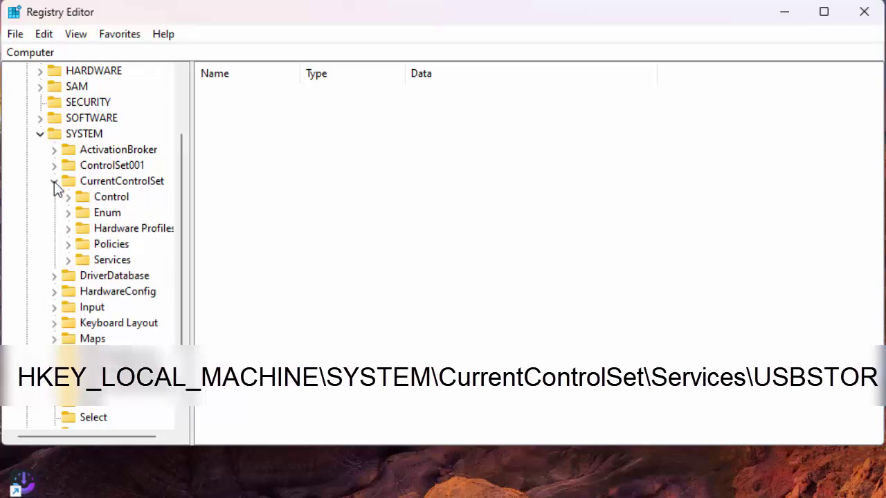
click(68, 261)
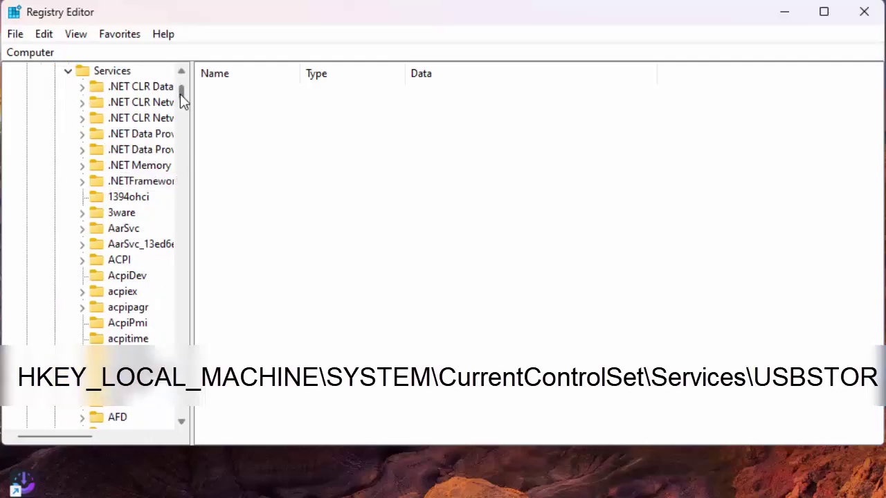
drag(182, 95, 190, 357)
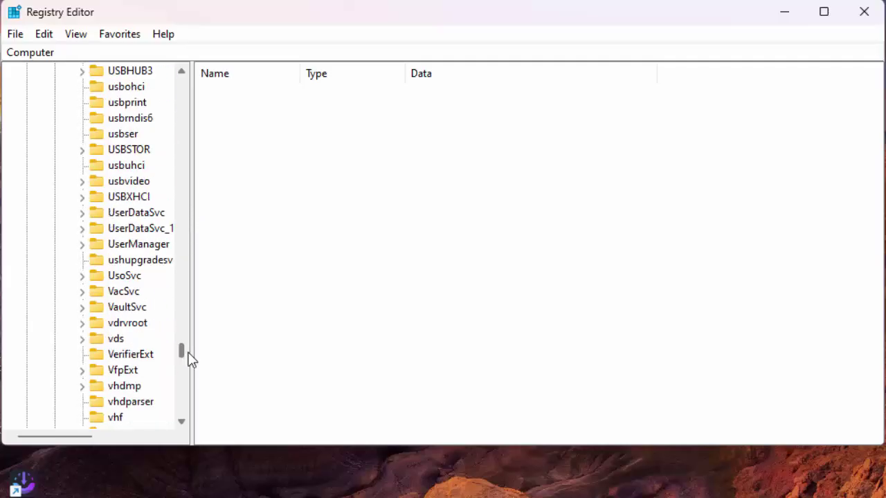
click(104, 153)
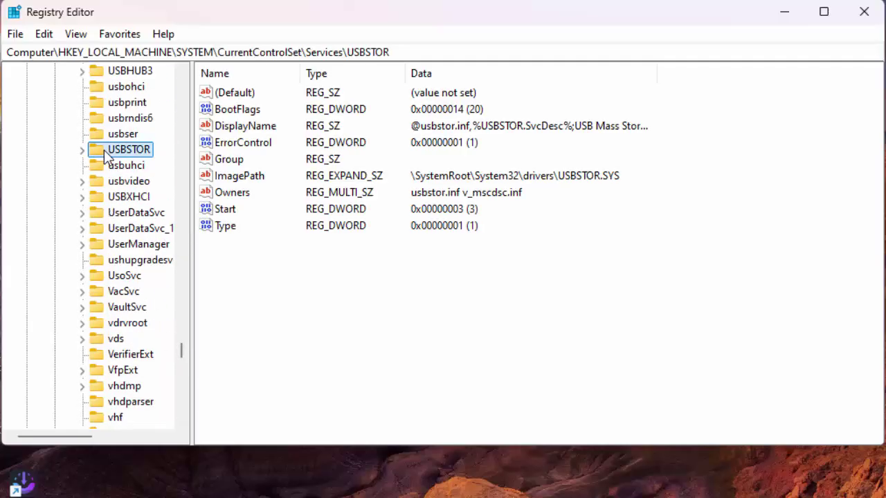
Set the USBSTOR key's Start DWORD value data to 4 and close the Registry Editor.
click(235, 211)
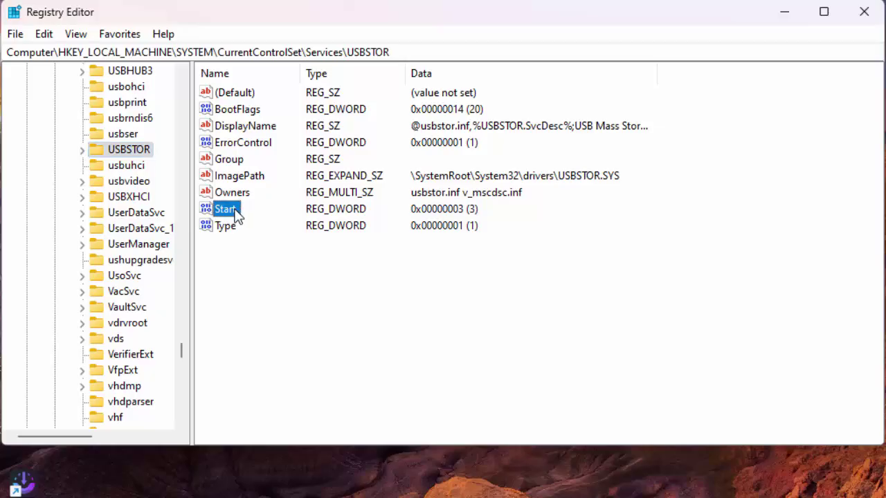
double_click(235, 210)
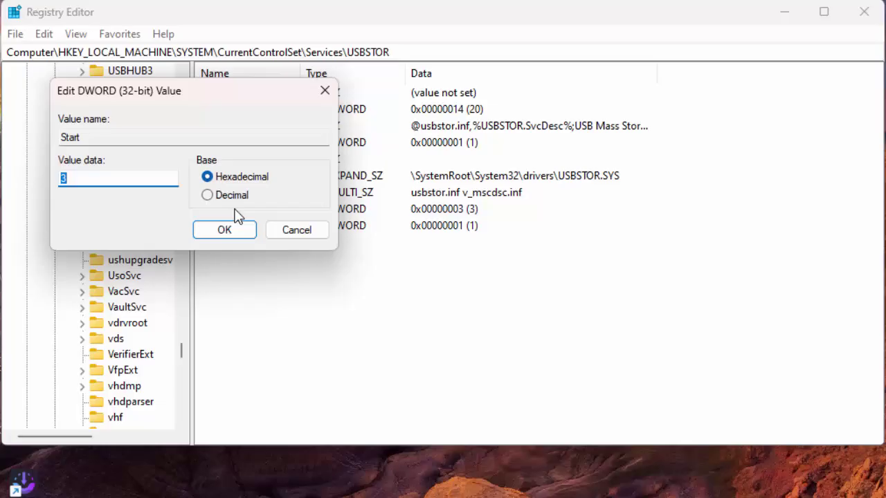
click(121, 174)
key(BackSpace)
text(4)
click(225, 230)
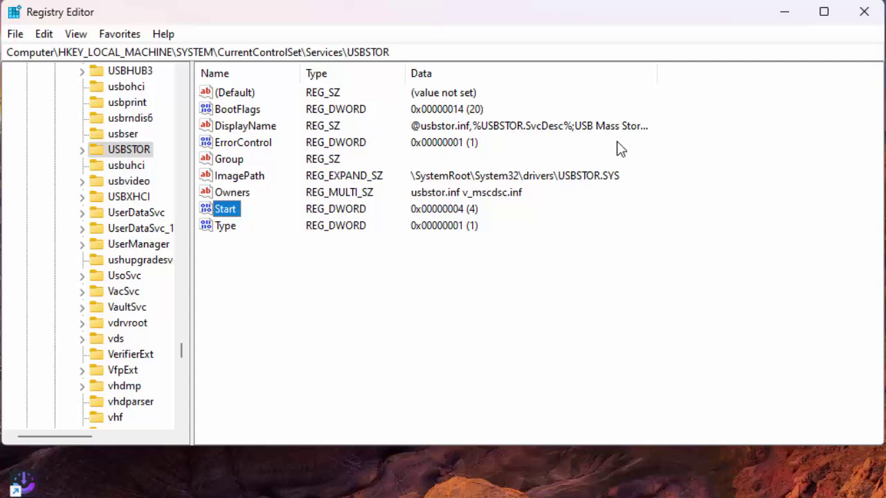
click(865, 12)
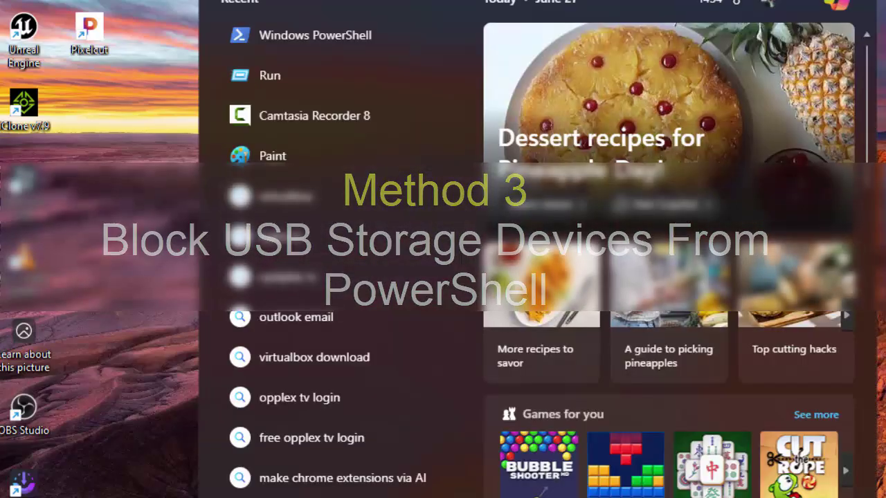
In Windows PowerShell run as administrator, use Set-ItemProperty on "HKLM:\SYSTEM\CurrentControlSet\Services\USBSTOR" to set "Start" to value 4.
text(powershell)
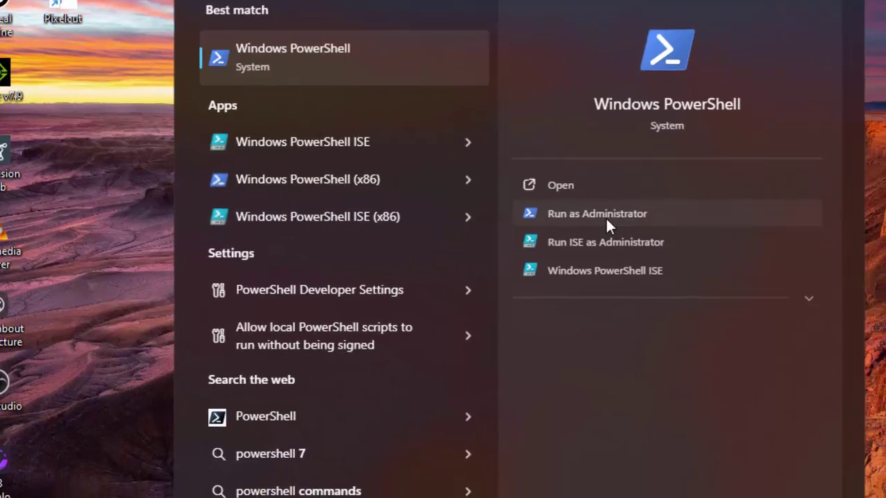
click(623, 247)
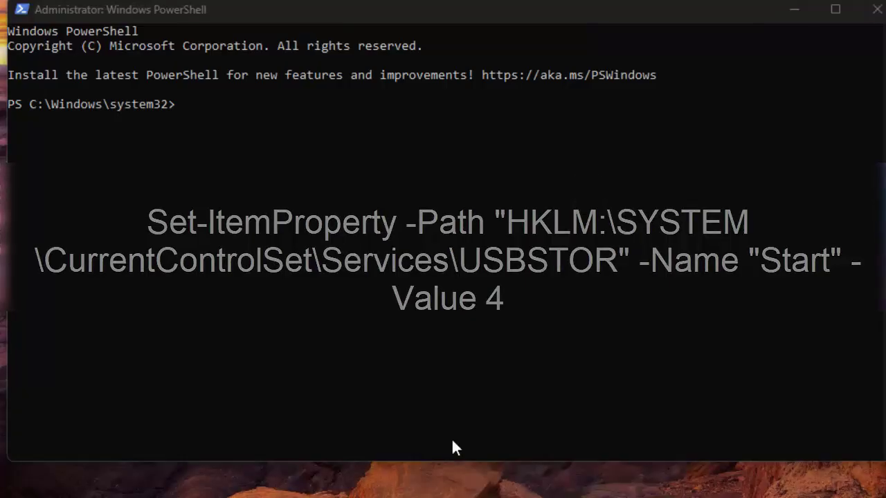
click(583, 187)
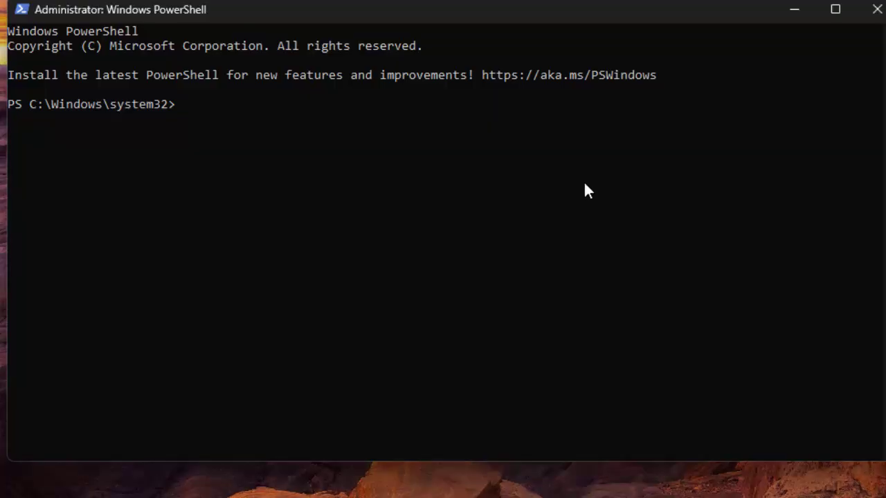
text(Set-ItemProperty -Path "HKLM:\SYSTEM\CurrentControlSet\Services\USBSTOR" -Name "Start" -Value 4)
key(Return)
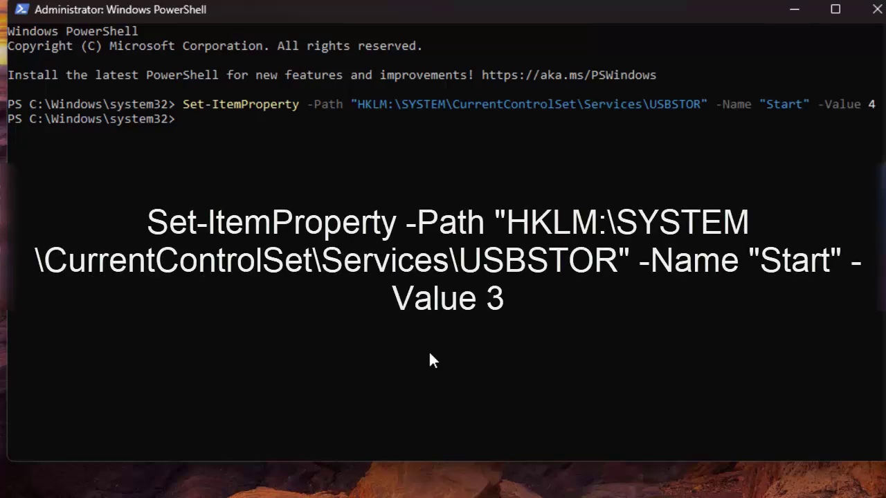
Re-enable USB storage by running Set-ItemProperty -Path "HKLM:\SYSTEM\CurrentControlSet\Services\USBSTOR" -Name "Start" -Value 3.
key(ctrl+v)
key(Return)
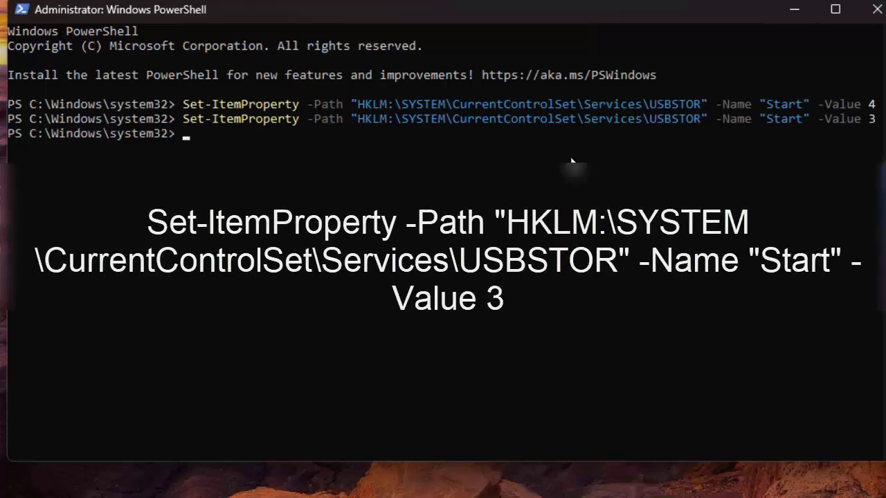
click(572, 160)
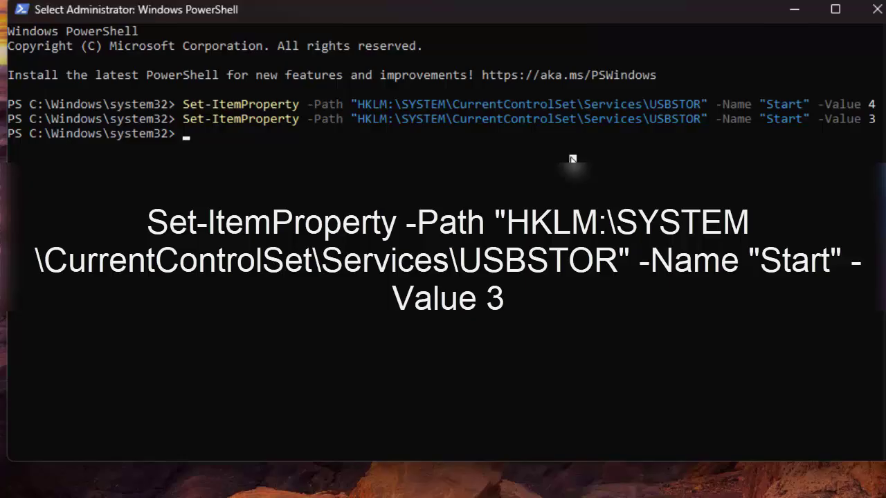